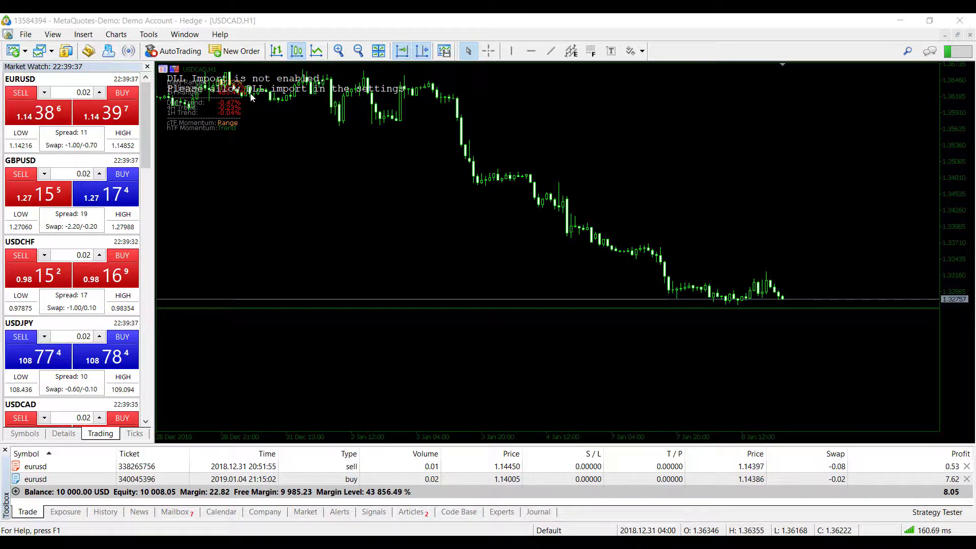
# Step: From the chart's Indicator List, allow DLL imports on the Trend indicator's Dependencies properties
pyautogui.rightClick(267, 157)
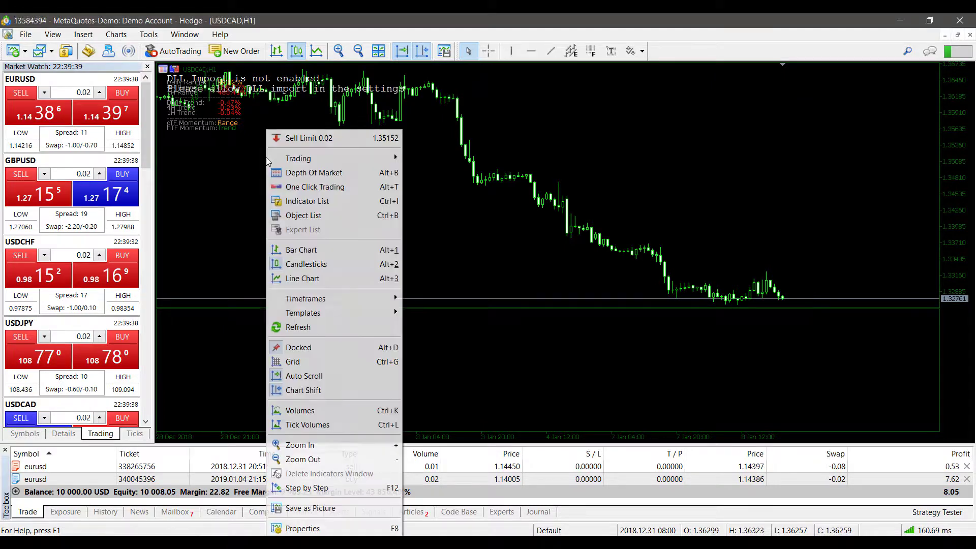
pyautogui.click(307, 202)
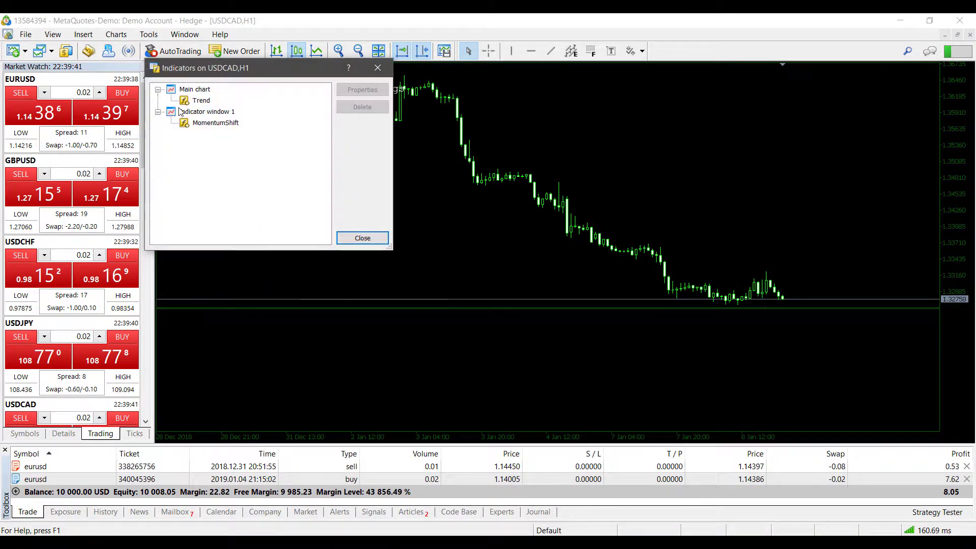
pyautogui.click(363, 238)
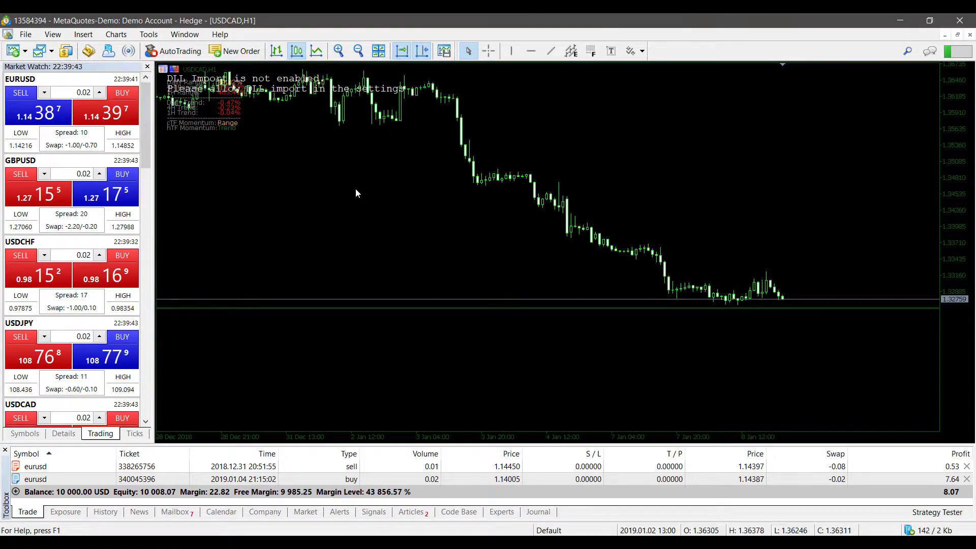
pyautogui.rightClick(355, 188)
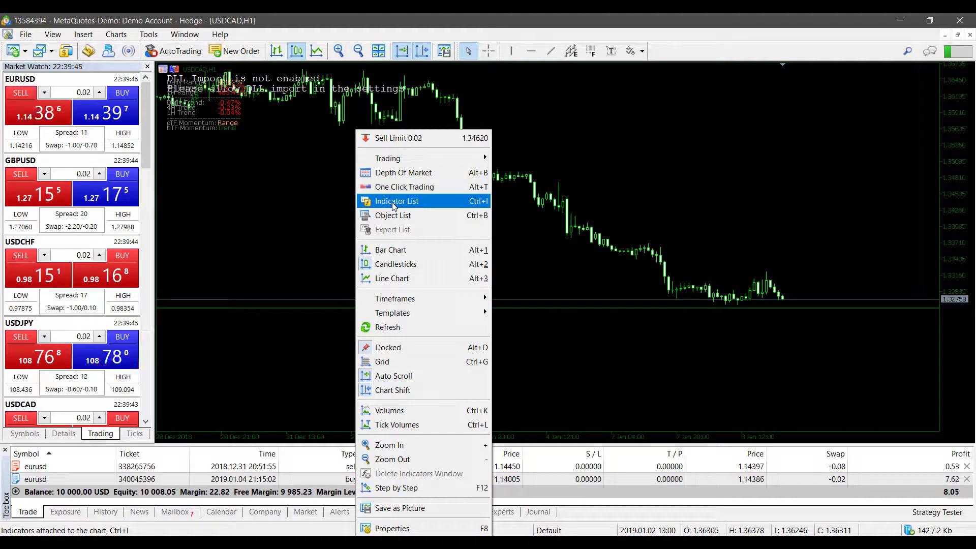
pyautogui.click(392, 204)
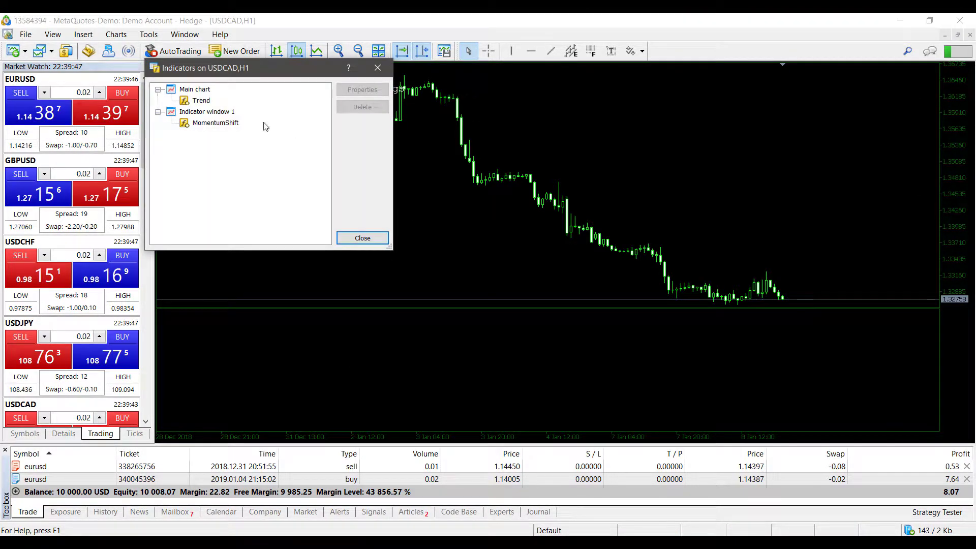
pyautogui.click(196, 101)
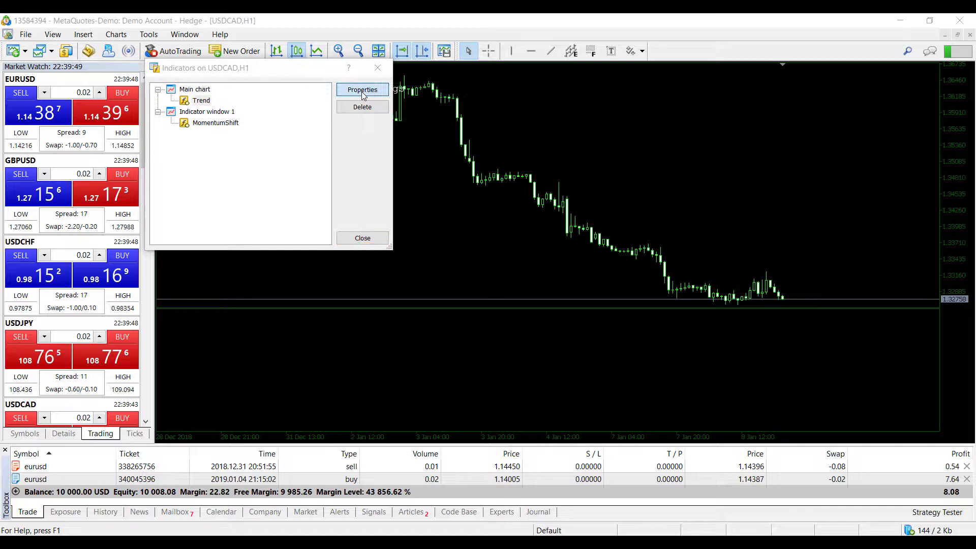
pyautogui.click(361, 91)
pyautogui.click(433, 238)
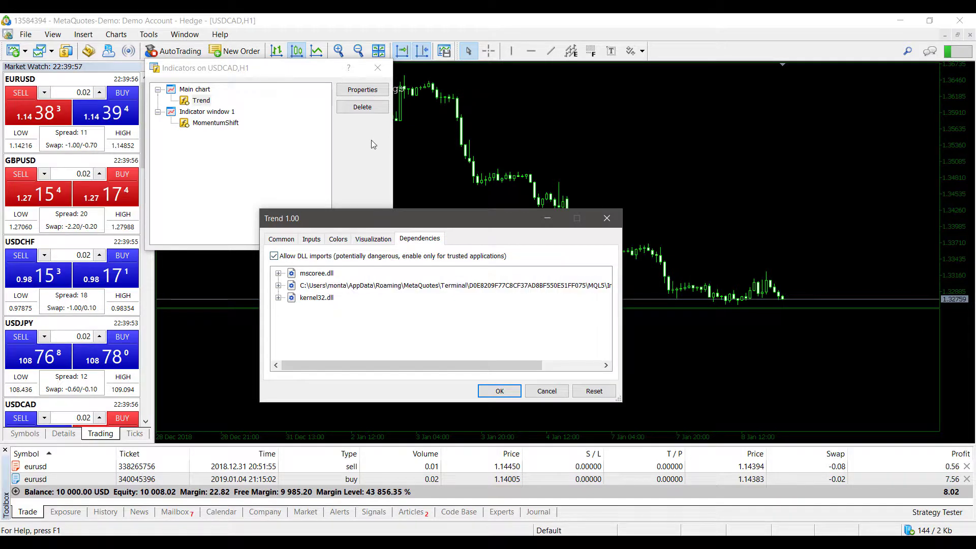
pyautogui.click(510, 396)
# Step: Tick Allow DLL imports in MomentumShift's Dependencies properties, confirm, and close the Indicator List
pyautogui.click(204, 124)
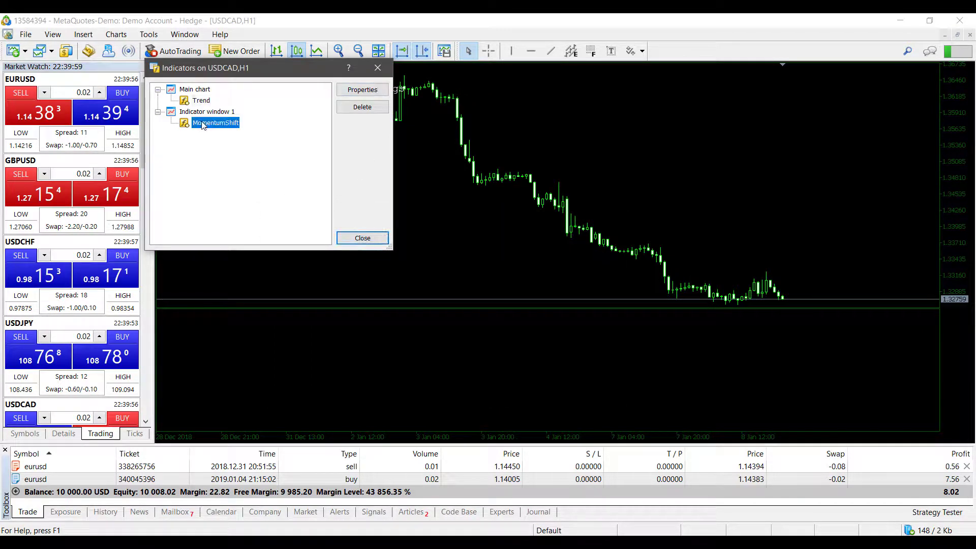
pyautogui.doubleClick(272, 123)
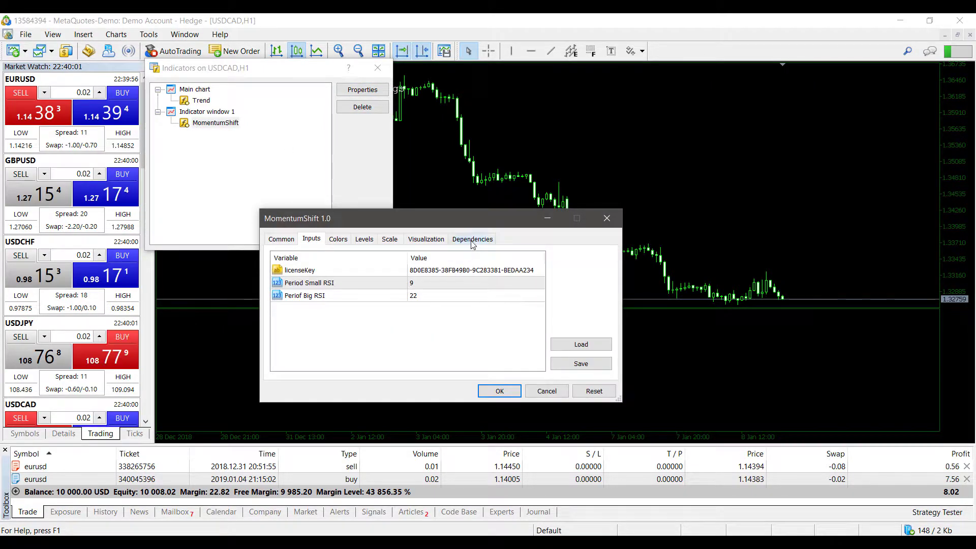
pyautogui.click(472, 241)
pyautogui.click(275, 255)
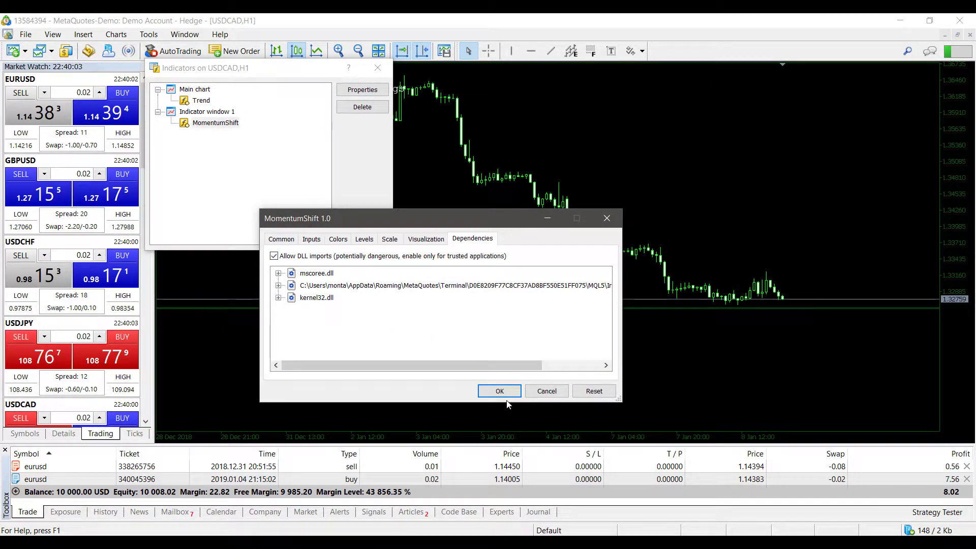
pyautogui.click(499, 389)
pyautogui.click(360, 238)
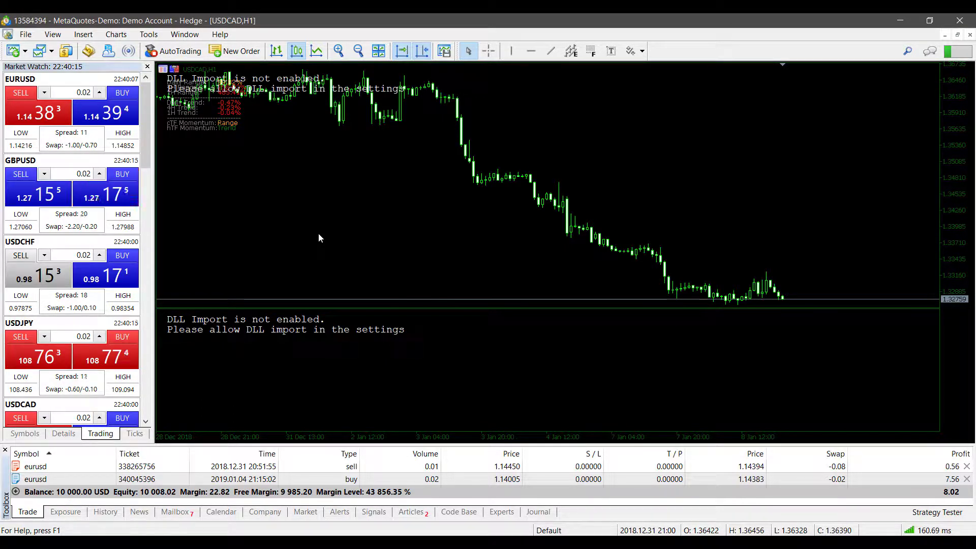
# Step: Tick 'Allow DLL imports' on the Expert Advisors tab of Tools > Options and save with OK
pyautogui.click(151, 36)
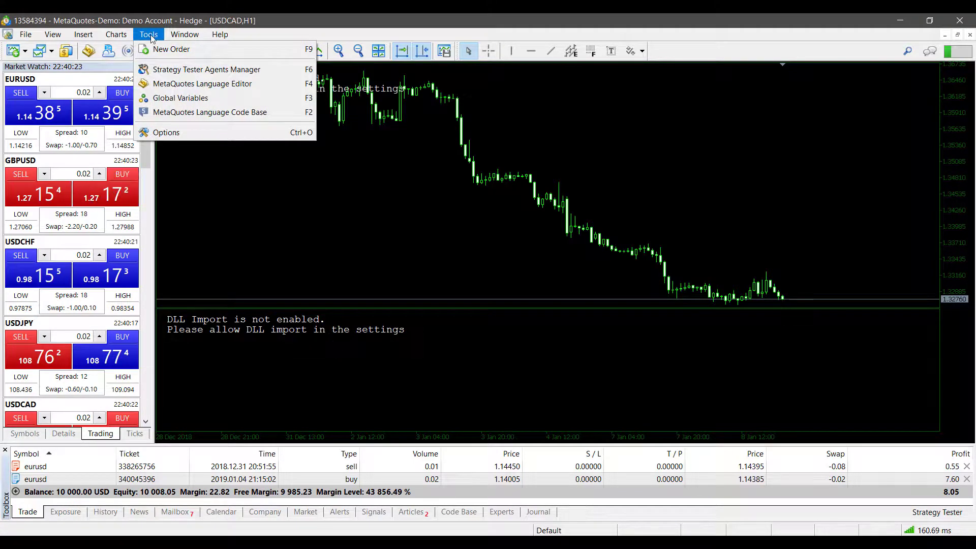
pyautogui.click(185, 133)
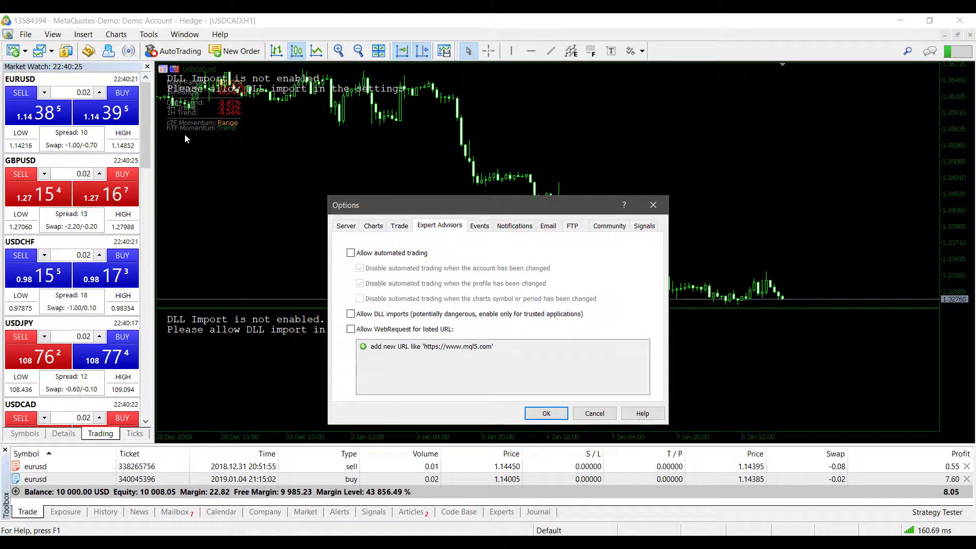
pyautogui.click(344, 226)
pyautogui.click(440, 225)
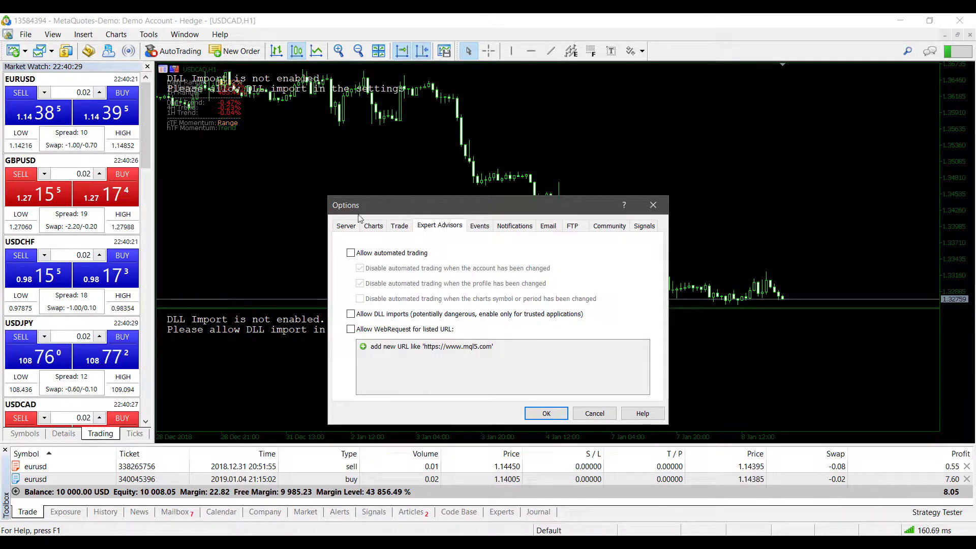
pyautogui.click(342, 226)
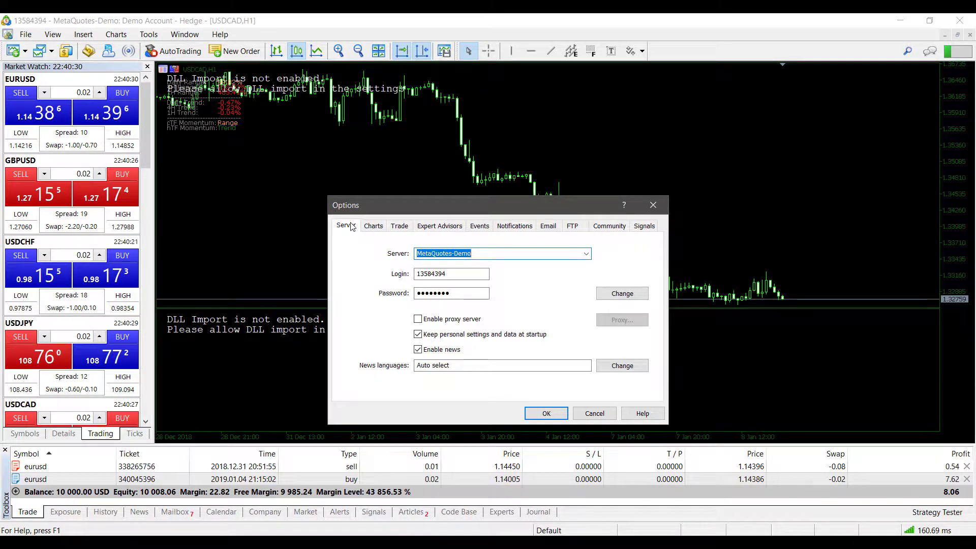
pyautogui.click(456, 230)
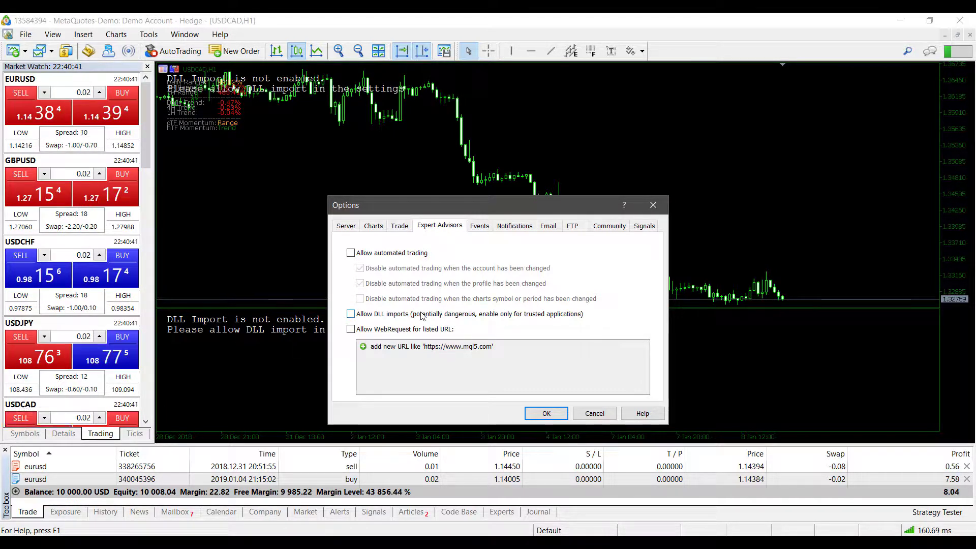
pyautogui.click(352, 315)
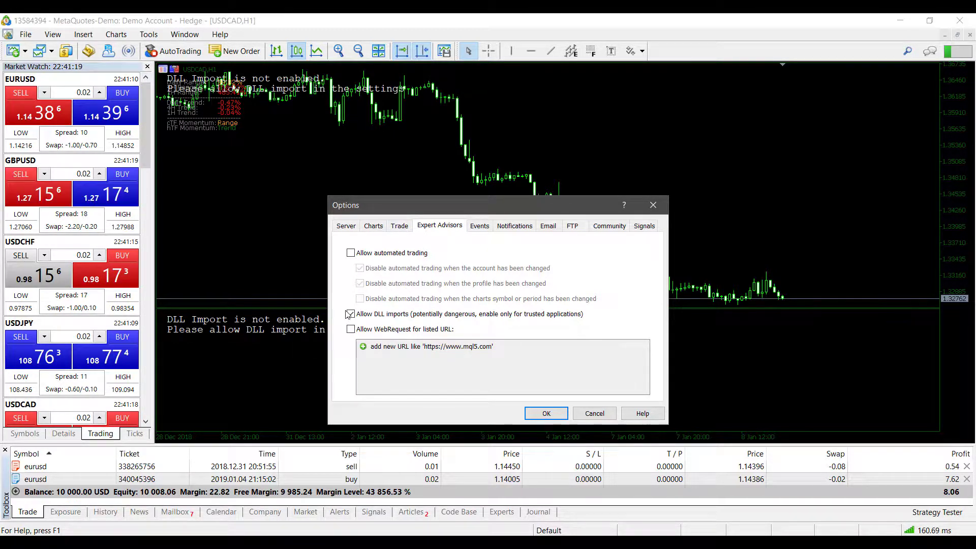
pyautogui.click(526, 414)
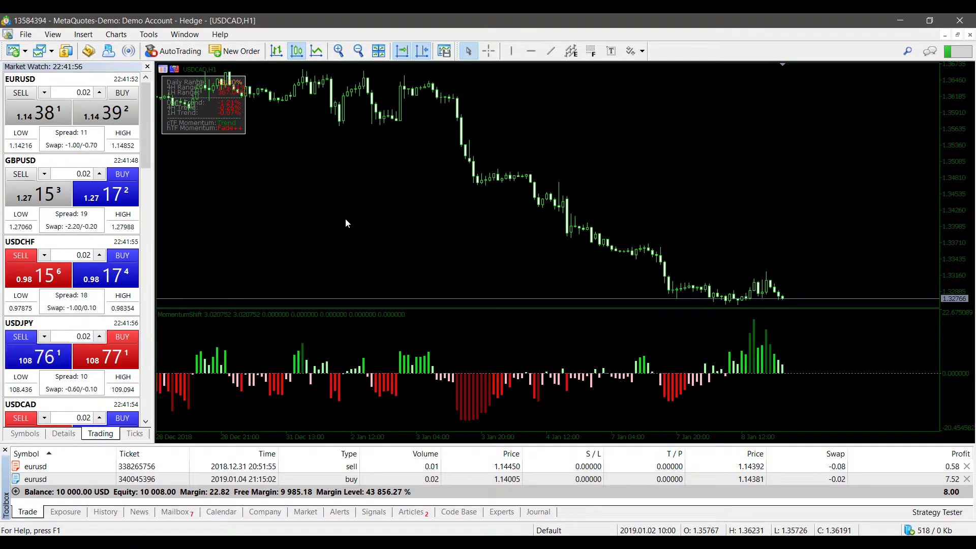
# Step: Apply the Trend_MomentumShift template to the USDCAD H1 chart from the chart's Templates menu
pyautogui.rightClick(328, 190)
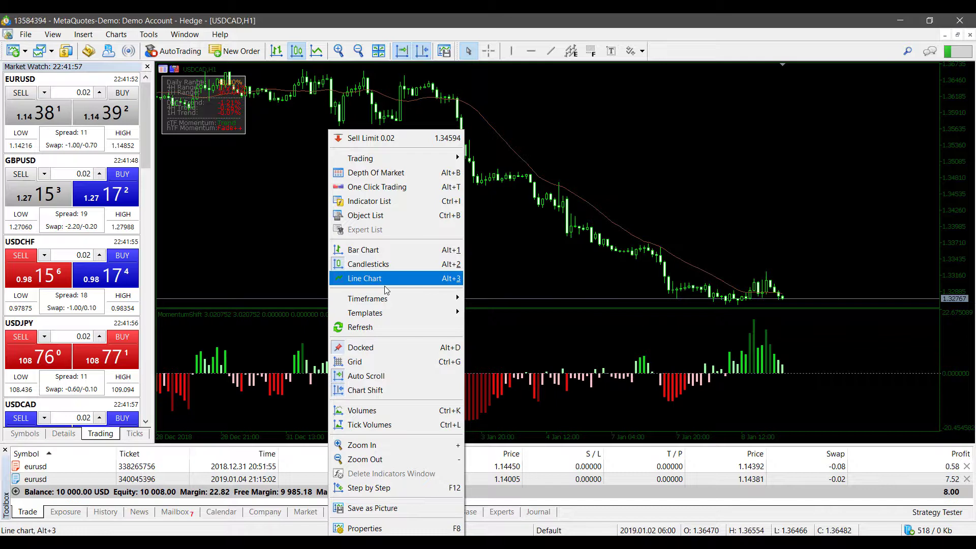
pyautogui.moveTo(384, 316)
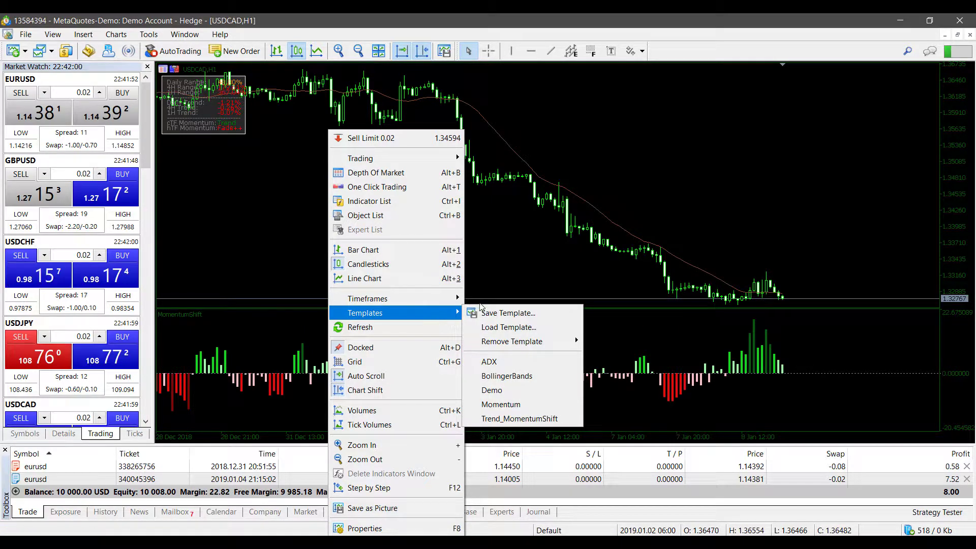
pyautogui.click(495, 419)
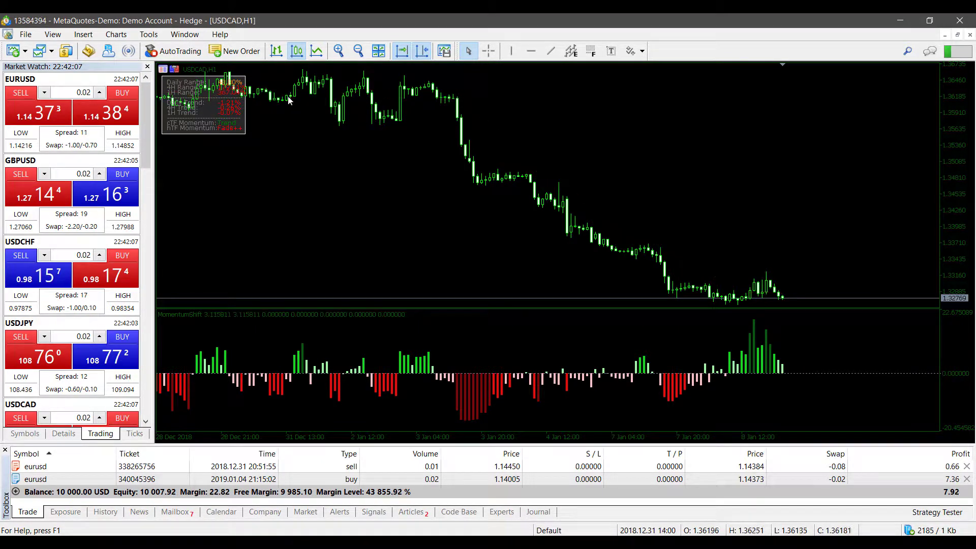
# Step: Check that Allow DLL imports is still enabled in the terminal Options, then close with OK
pyautogui.click(148, 34)
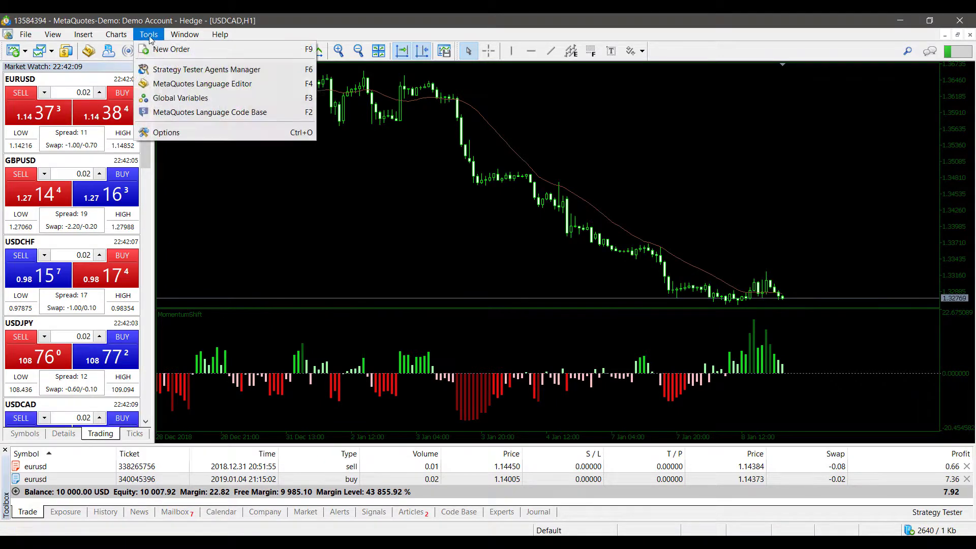
pyautogui.click(182, 133)
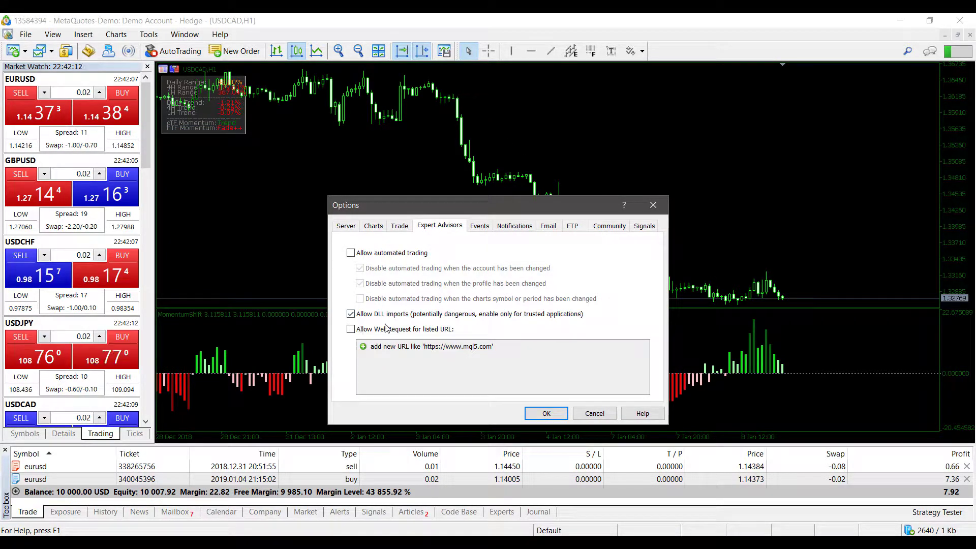
pyautogui.click(546, 413)
# Step: Reconfirm the Trend indicator's DLL-import dependency in its properties via the Indicator List
pyautogui.rightClick(415, 273)
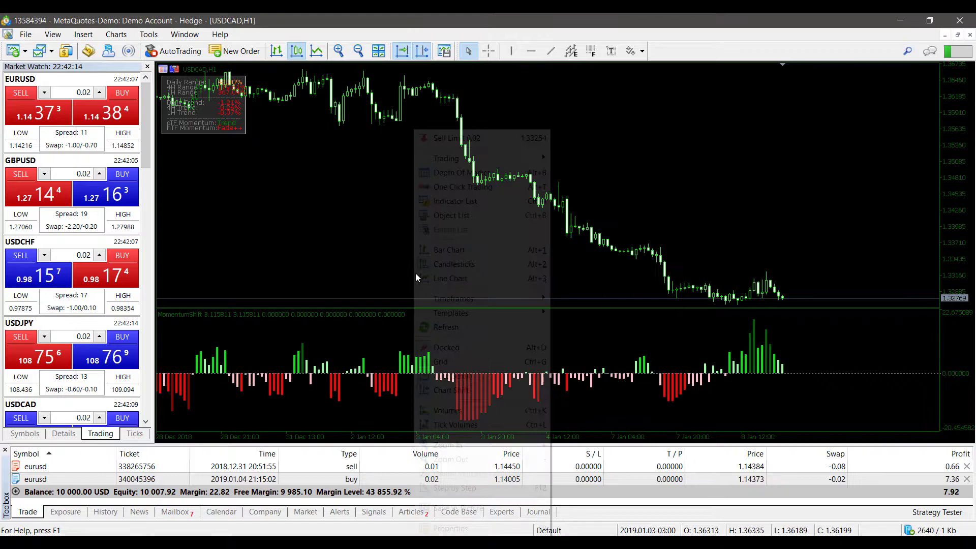
pyautogui.click(466, 202)
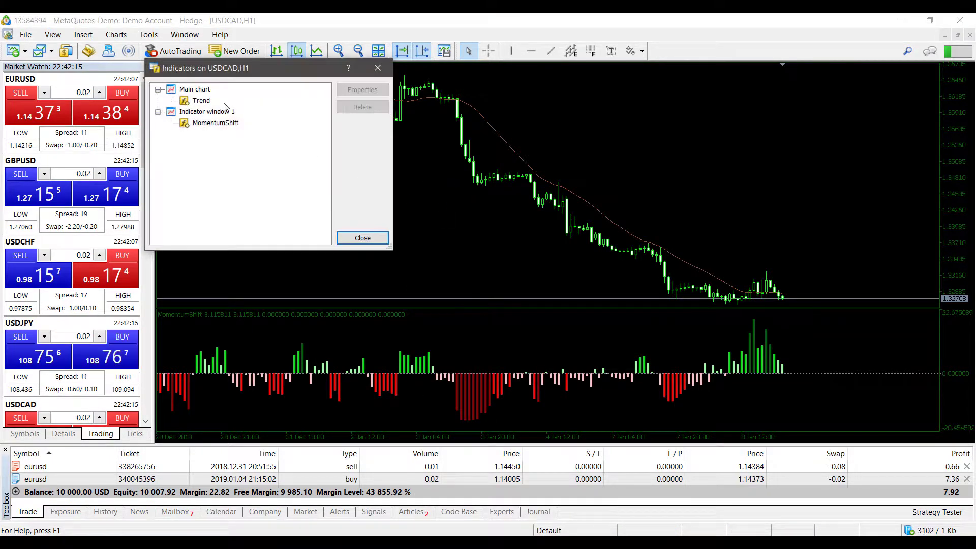
pyautogui.click(201, 100)
pyautogui.click(359, 91)
pyautogui.click(430, 239)
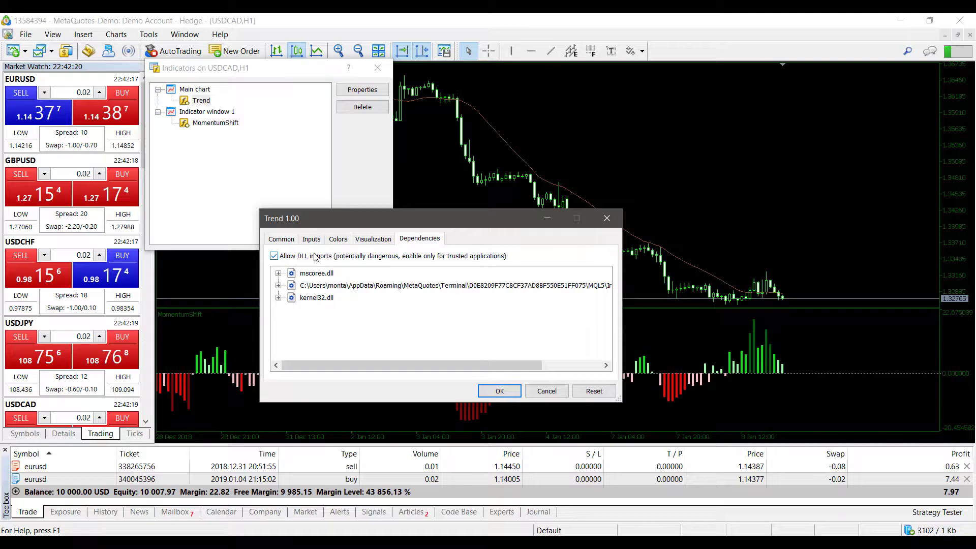
pyautogui.click(500, 391)
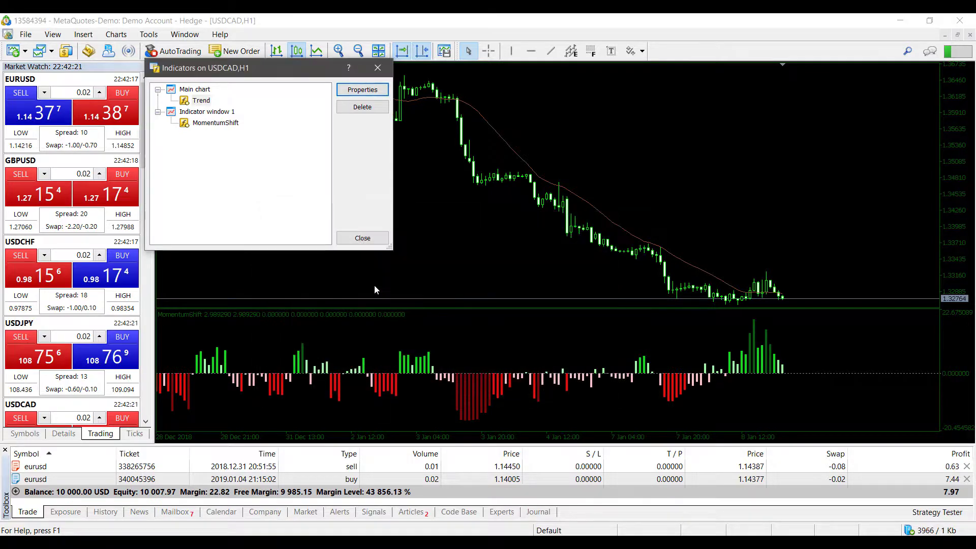
pyautogui.click(363, 238)
pyautogui.rightClick(359, 235)
pyautogui.click(324, 220)
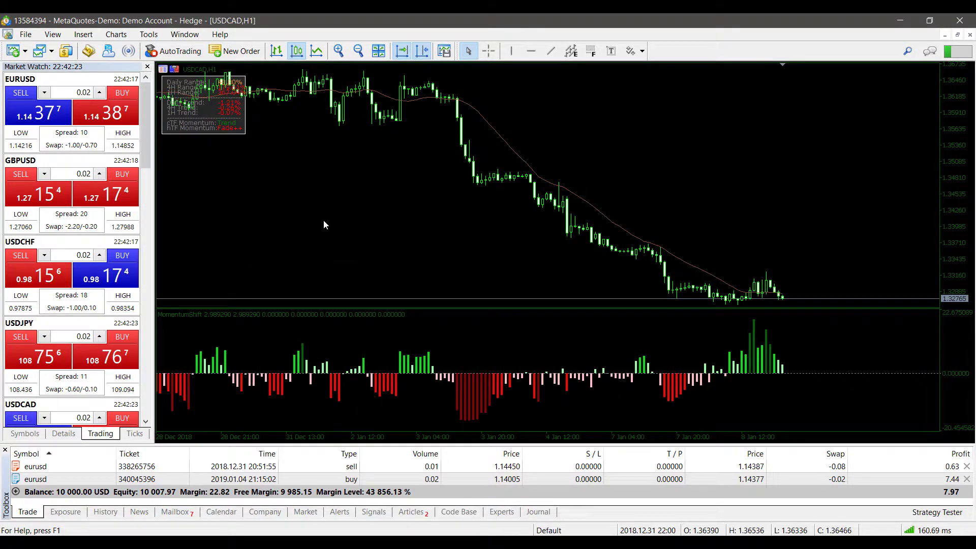